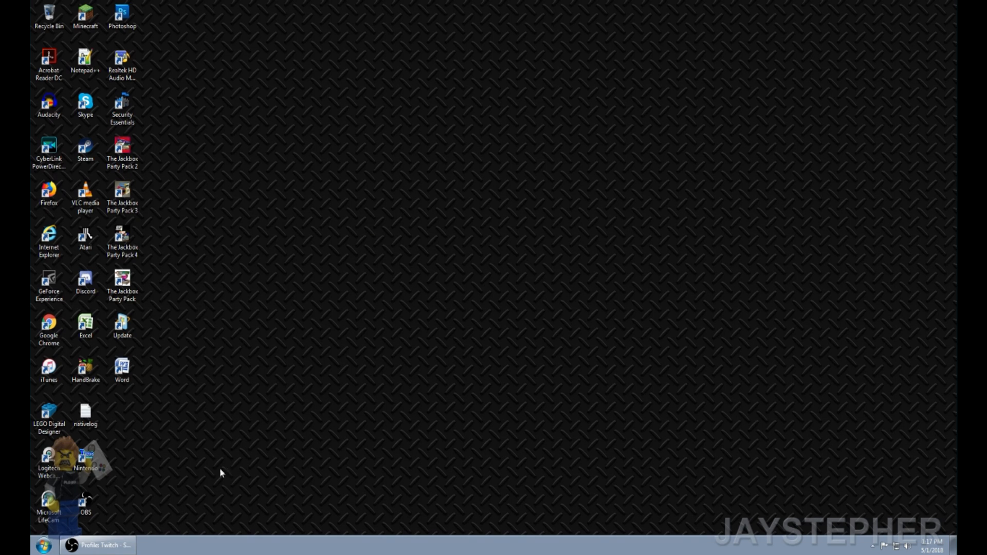
From the Start menu's Computer view, show the system properties with Windows edition and 64 GB memory
click(43, 546)
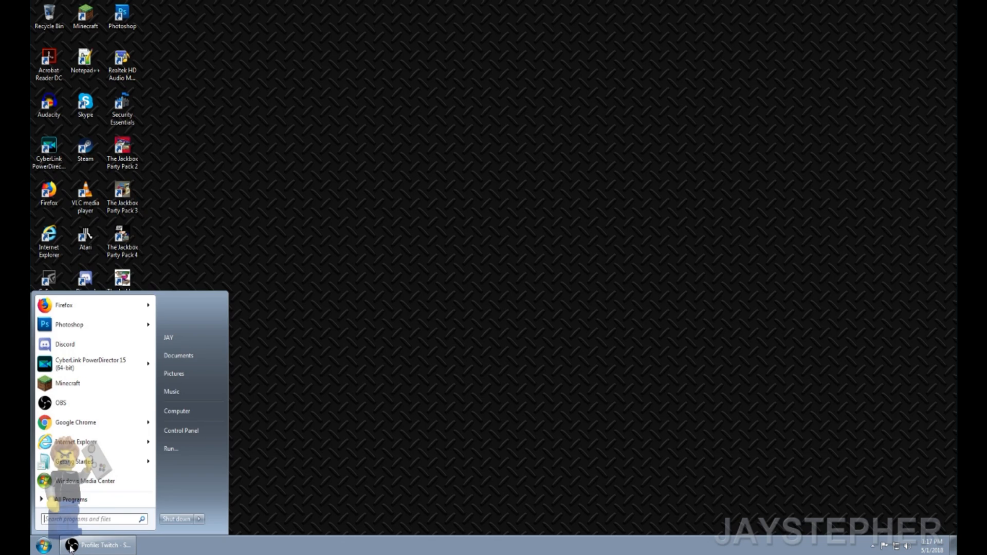
click(218, 409)
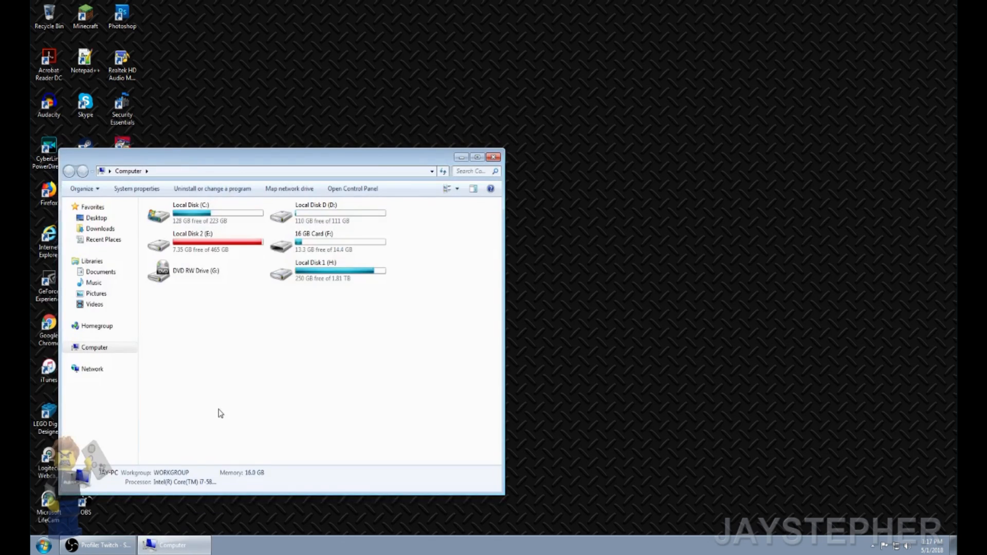
drag(218, 165, 279, 171)
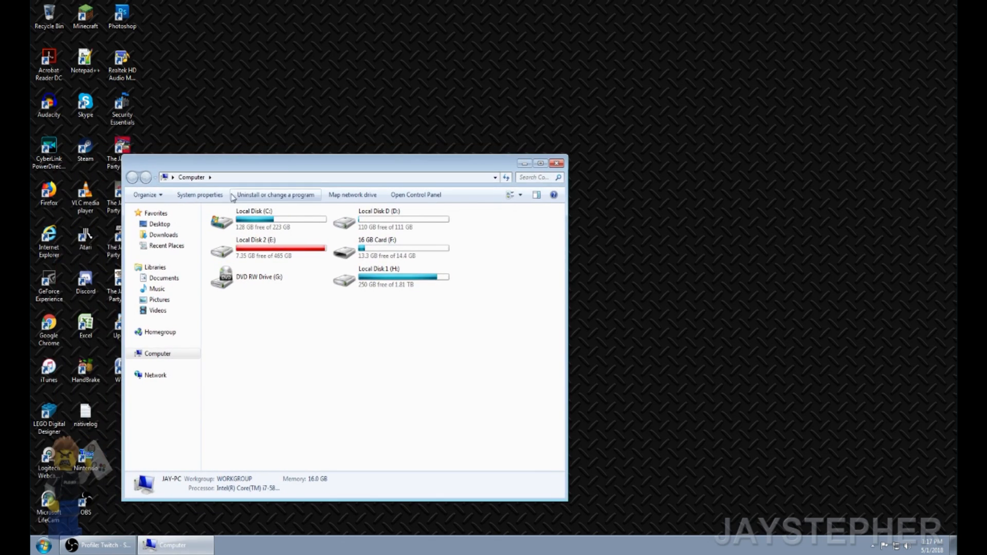
click(203, 197)
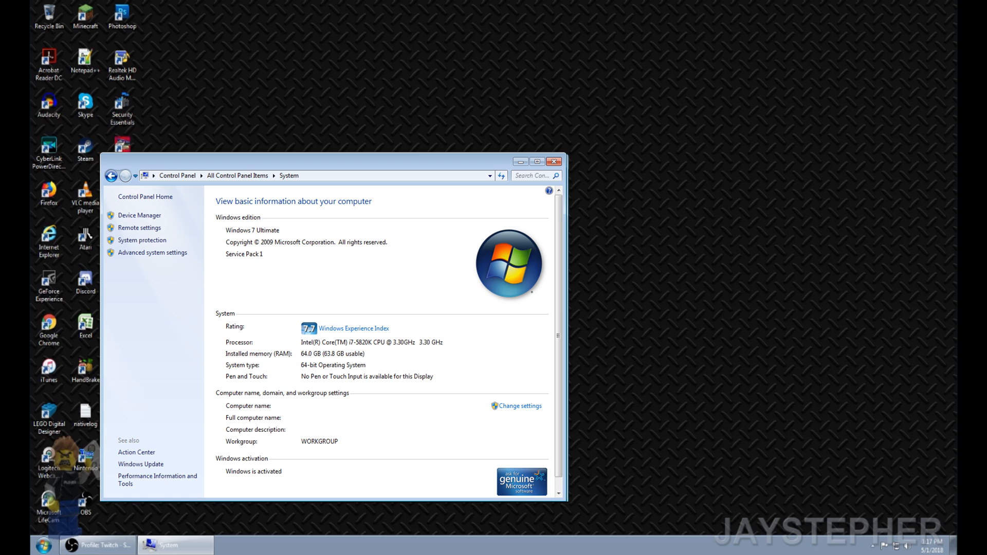
Close the System window and launch the Minecraft Launcher from its desktop shortcut
click(554, 161)
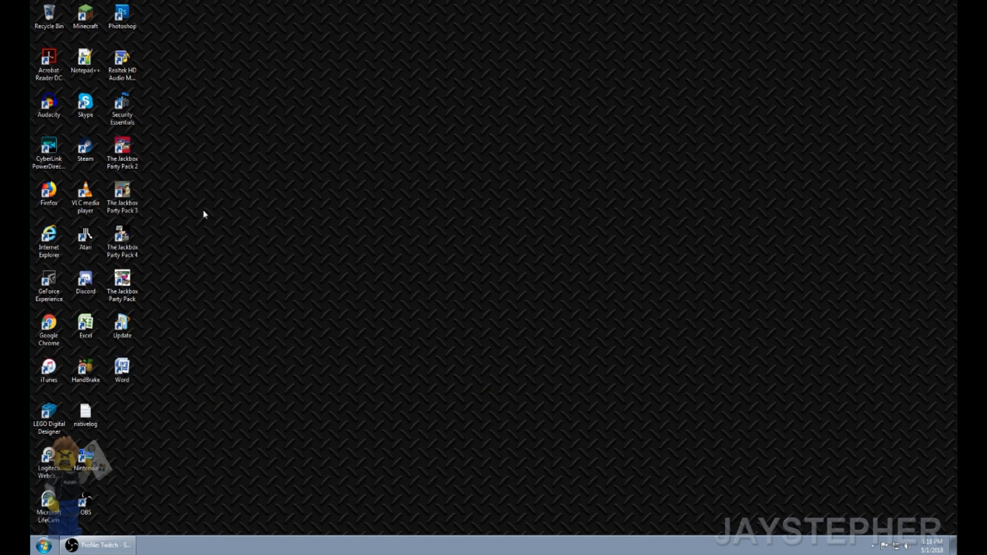
click(99, 24)
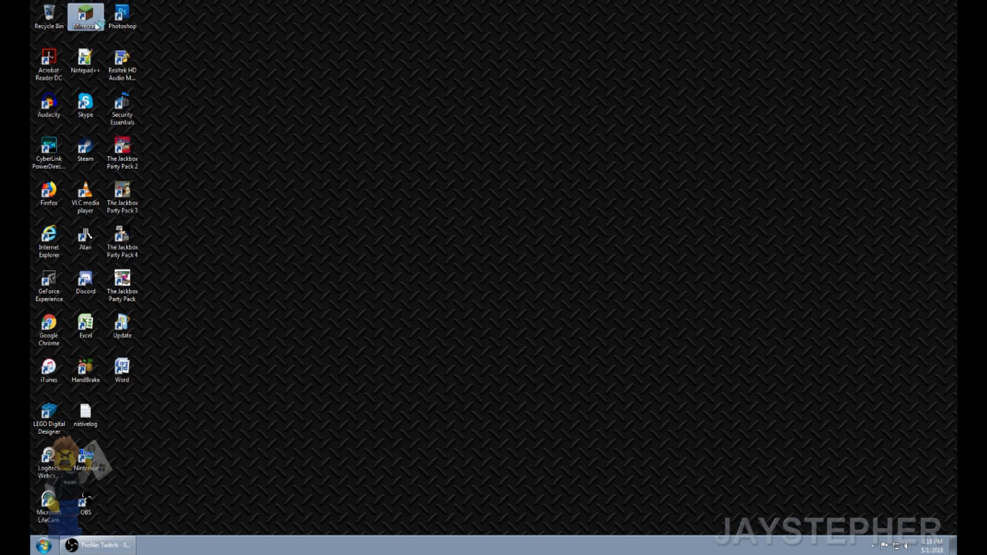
double_click(87, 18)
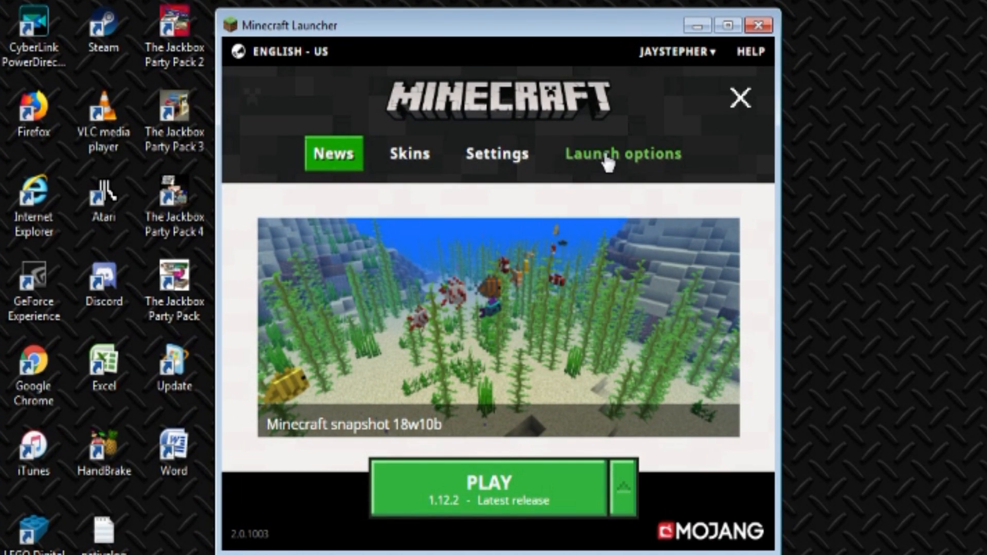
In Launch options, add a new configuration and name it 'My Forge'
click(608, 160)
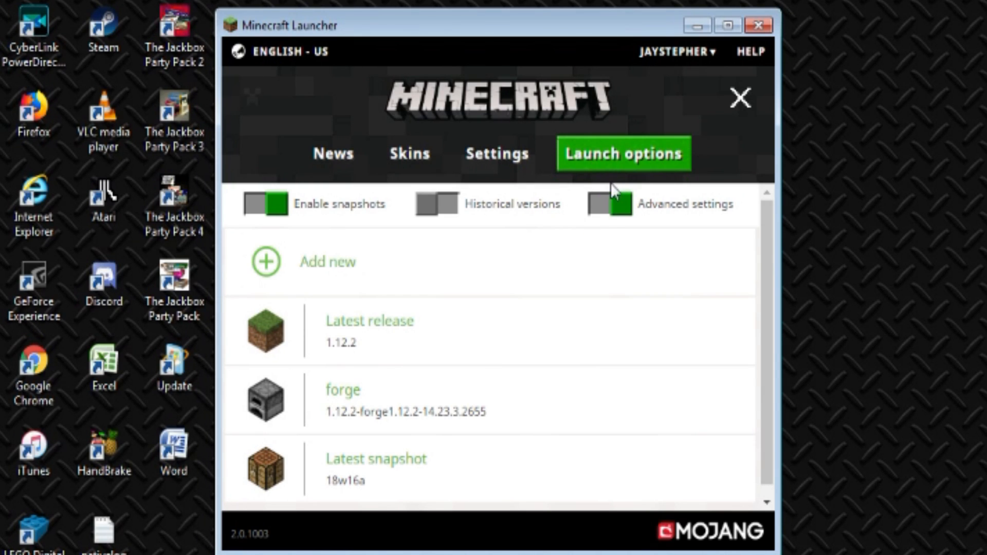
click(266, 263)
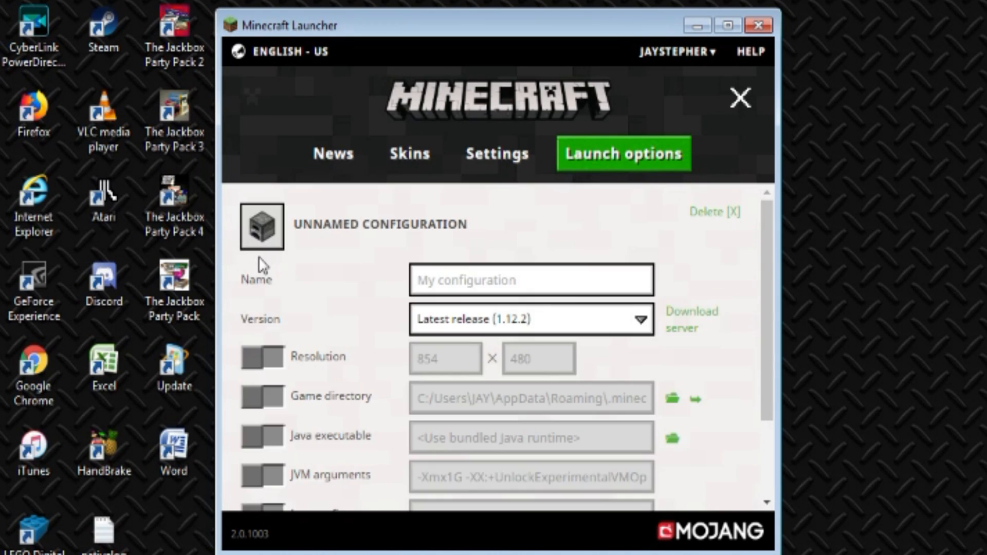
click(549, 278)
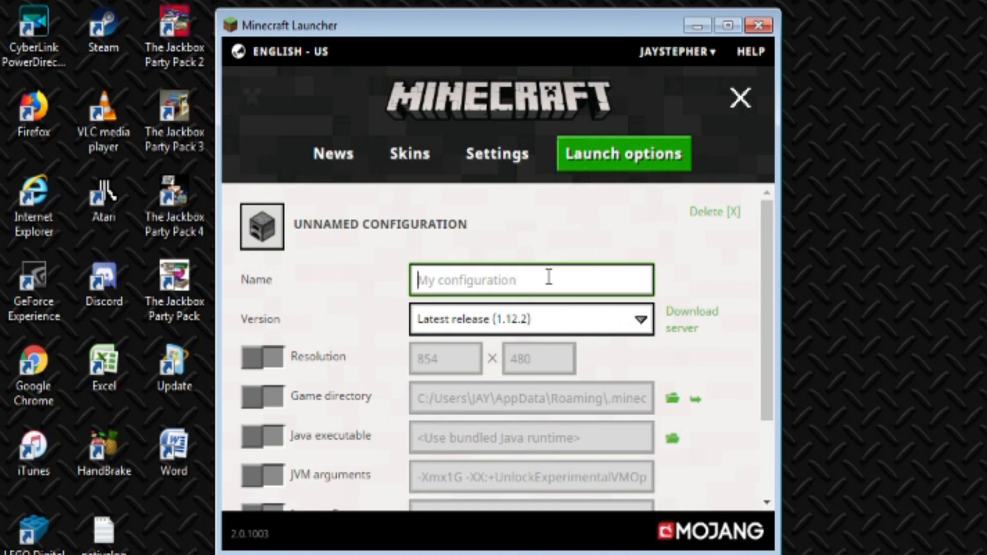
text(My )
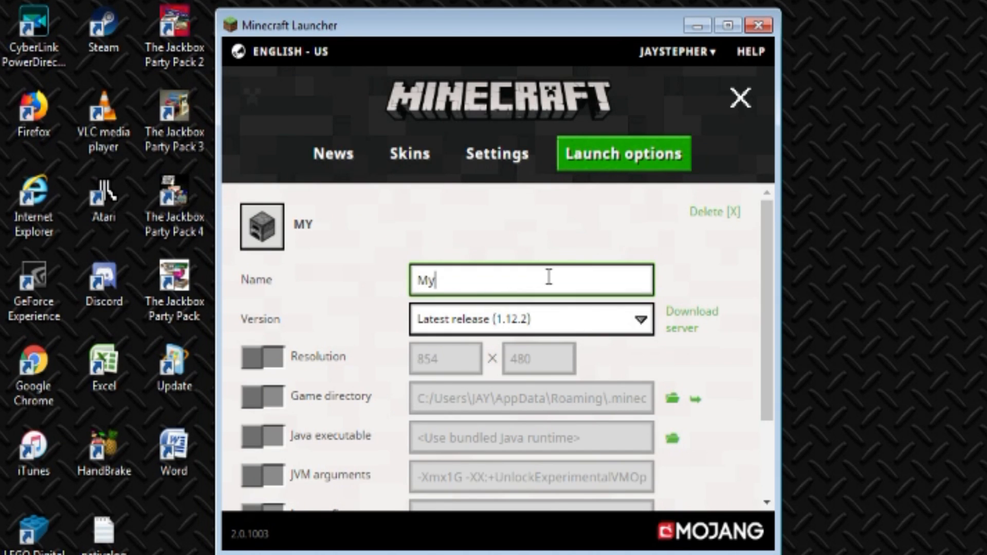
text(Forge)
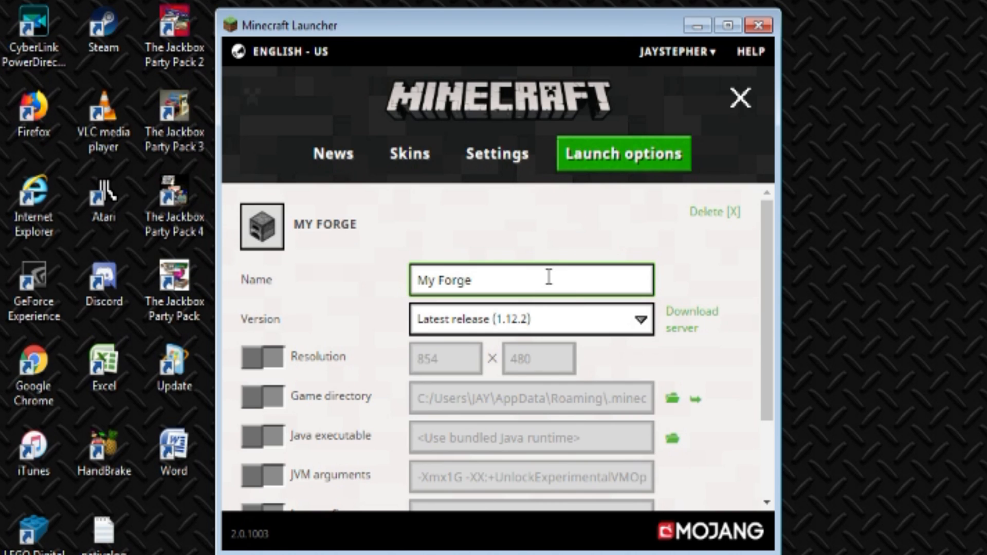
scroll(609, 270, down, 3)
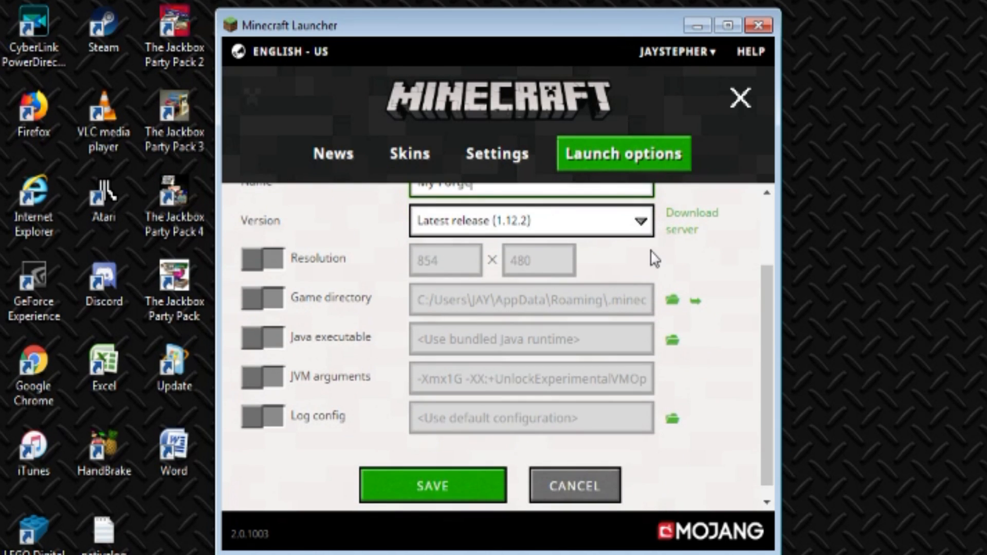
Choose release 1.12.2-forge1.12.2-14.23.3.2655 as the configuration's version
click(646, 225)
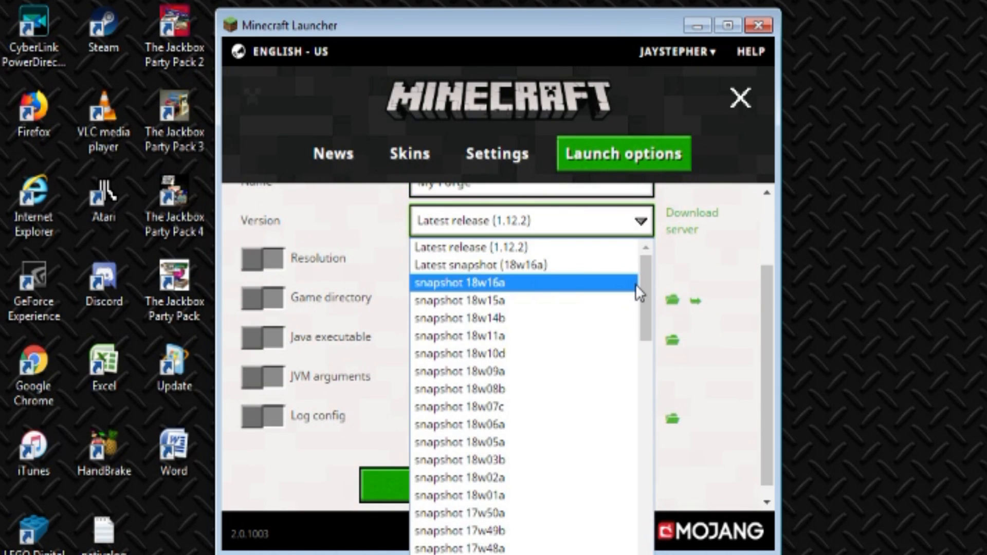
drag(647, 294, 637, 524)
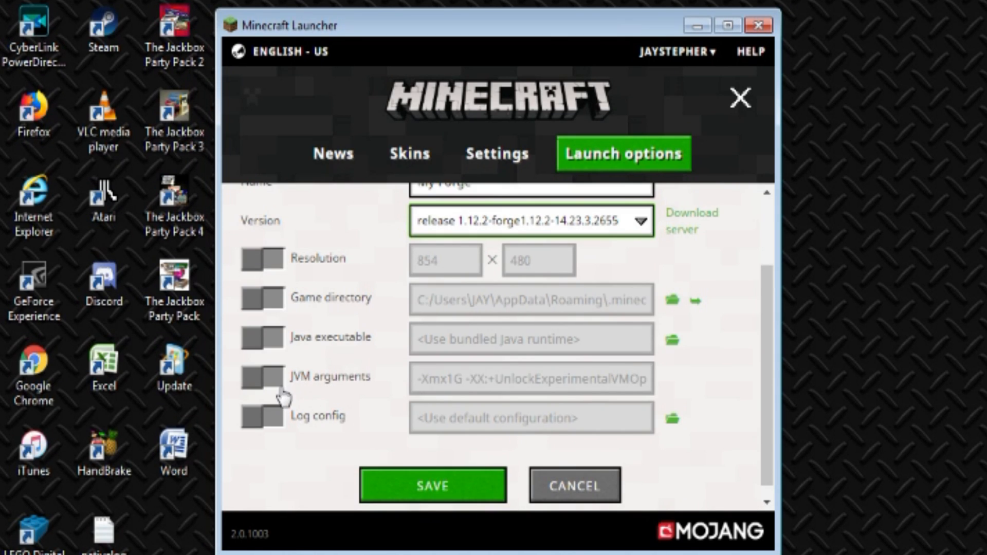
Turn on JVM arguments and change the memory setting from -Xmx1G to -Xmx4G
click(281, 384)
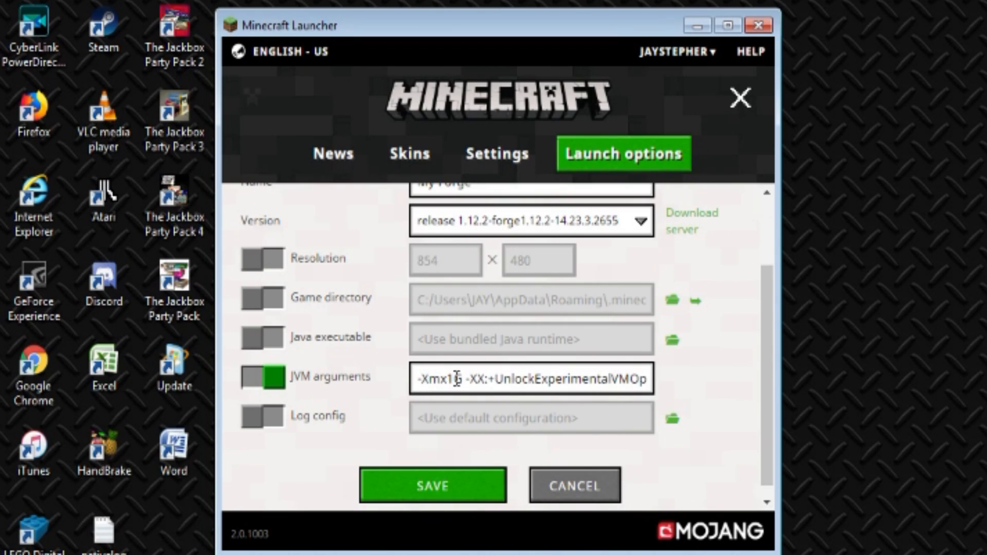
click(454, 378)
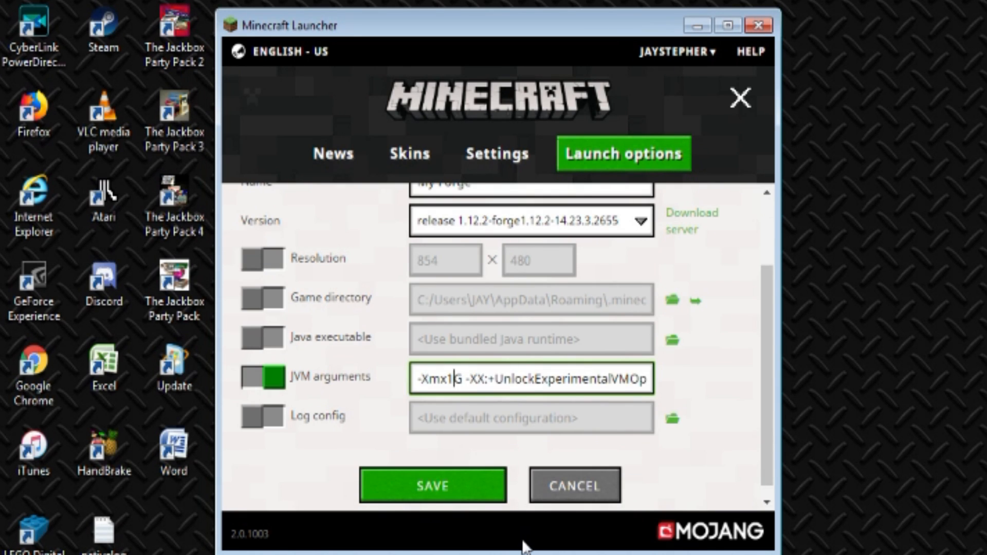
key(BackSpace)
text(4)
drag(769, 310, 760, 341)
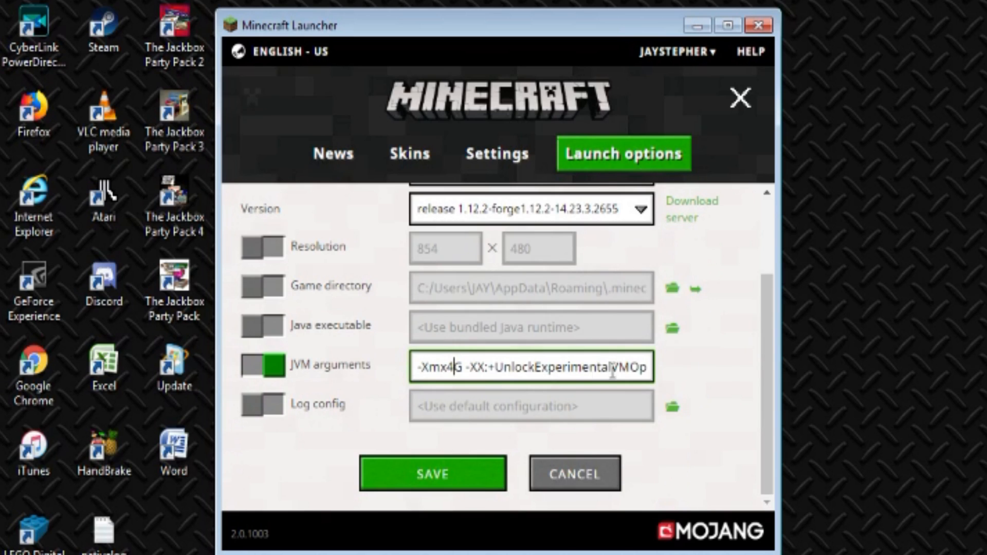
Save the My Forge configuration so it appears in the launch profile list
click(432, 474)
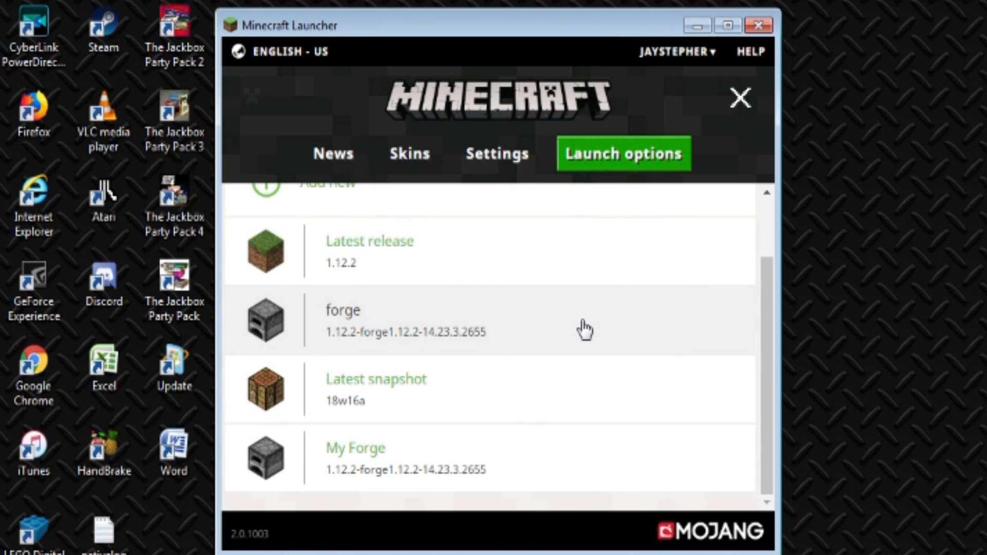
drag(466, 35, 489, 72)
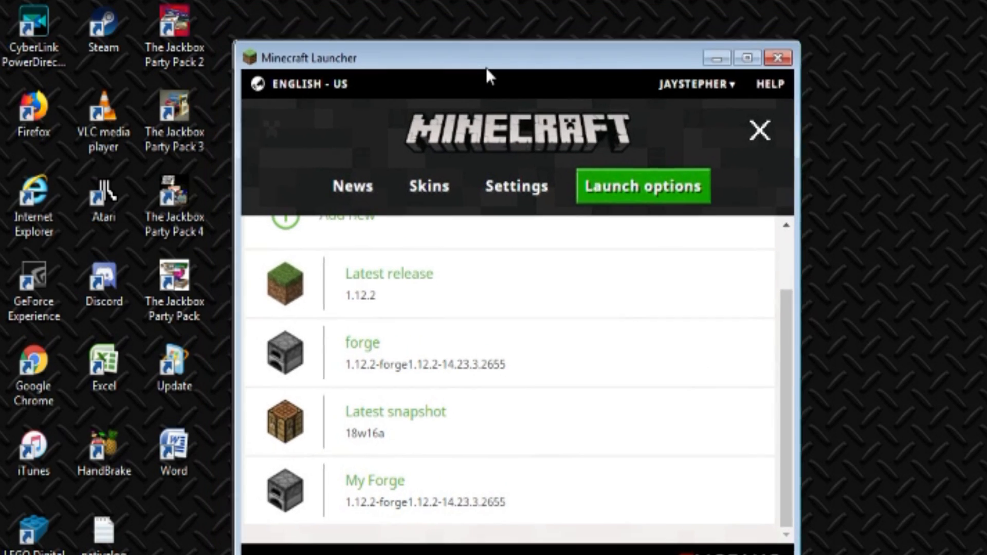